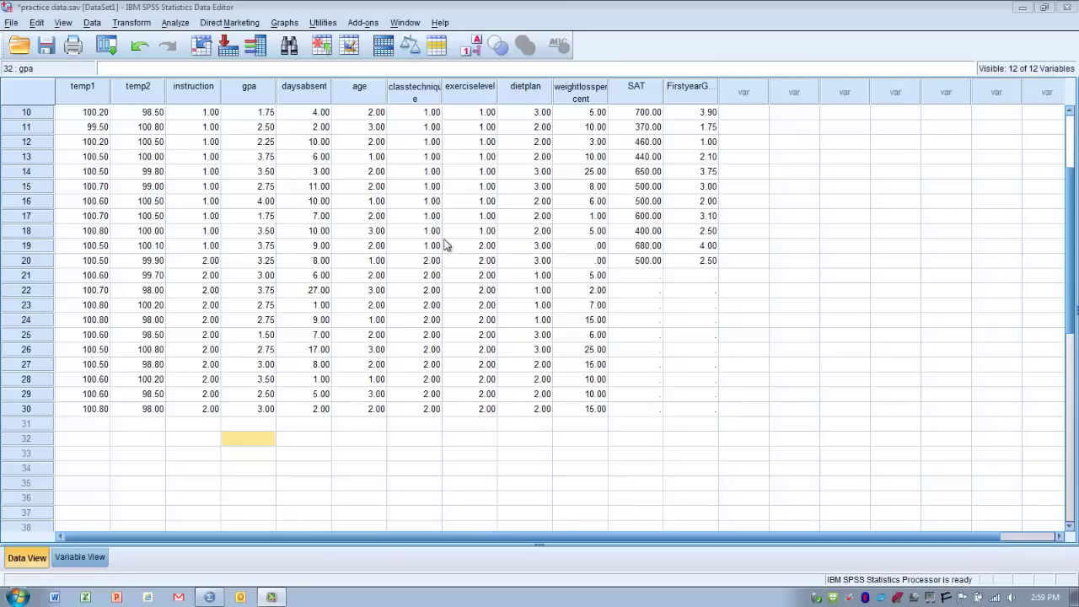
# - Examine the classtechnique and gpa columns in the dataset
pyautogui.click(414, 91)
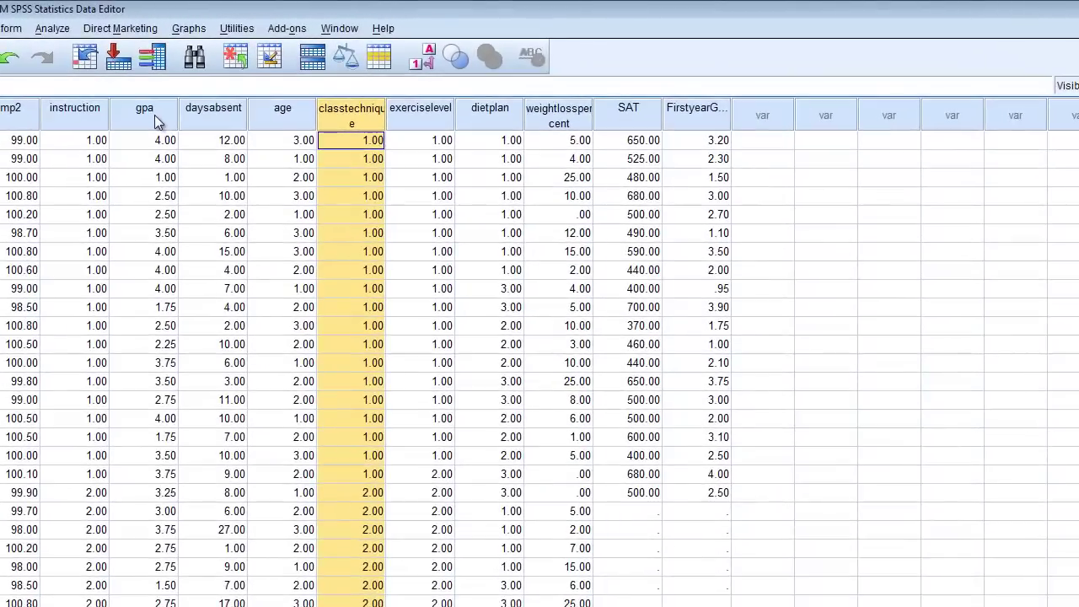
pyautogui.click(154, 114)
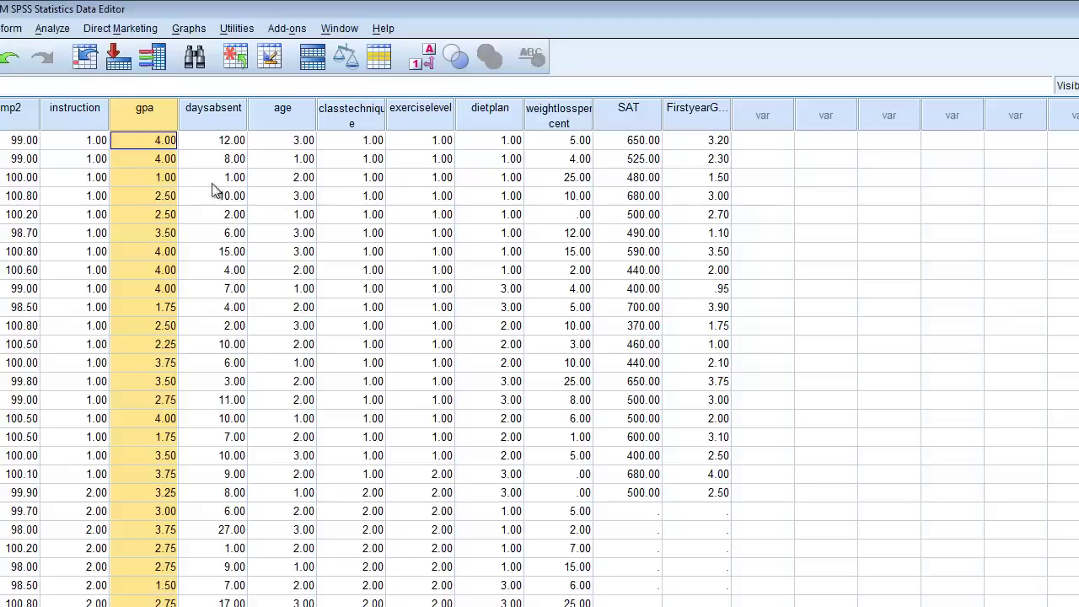
pyautogui.click(54, 27)
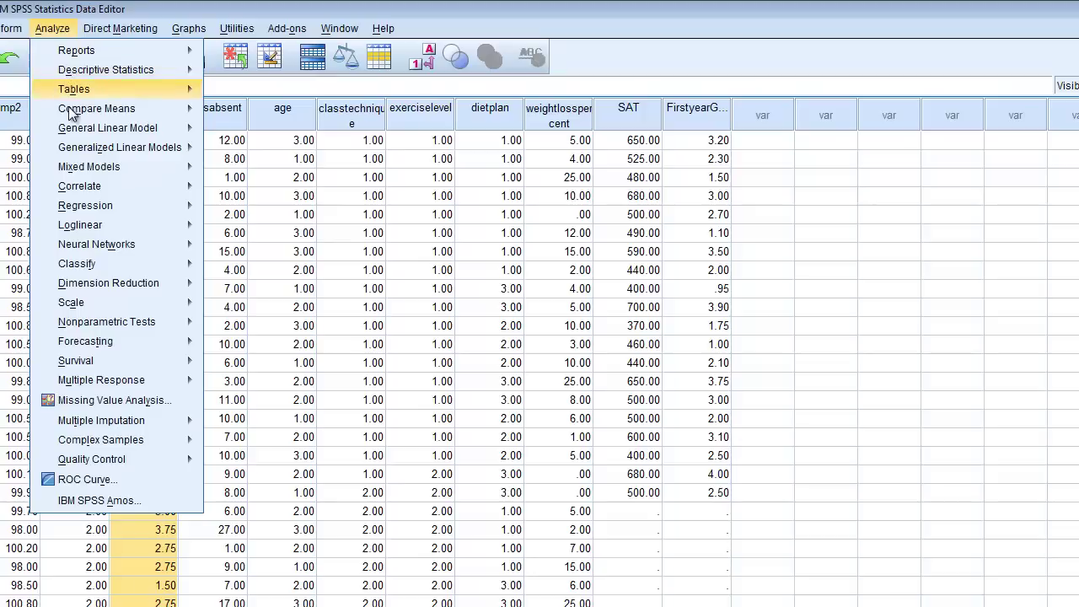
pyautogui.moveTo(71, 116)
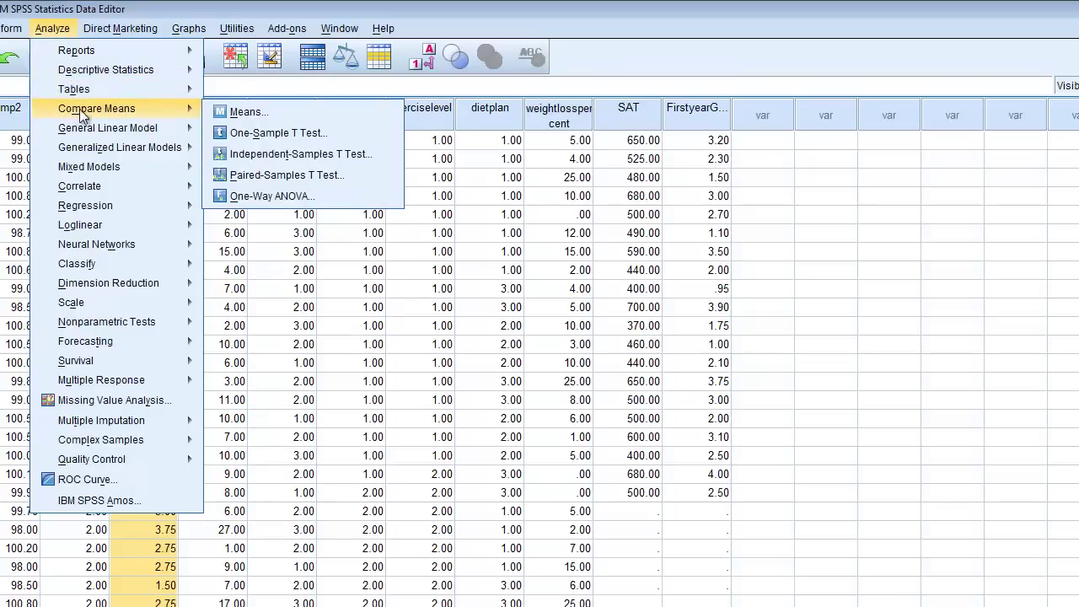
pyautogui.click(242, 157)
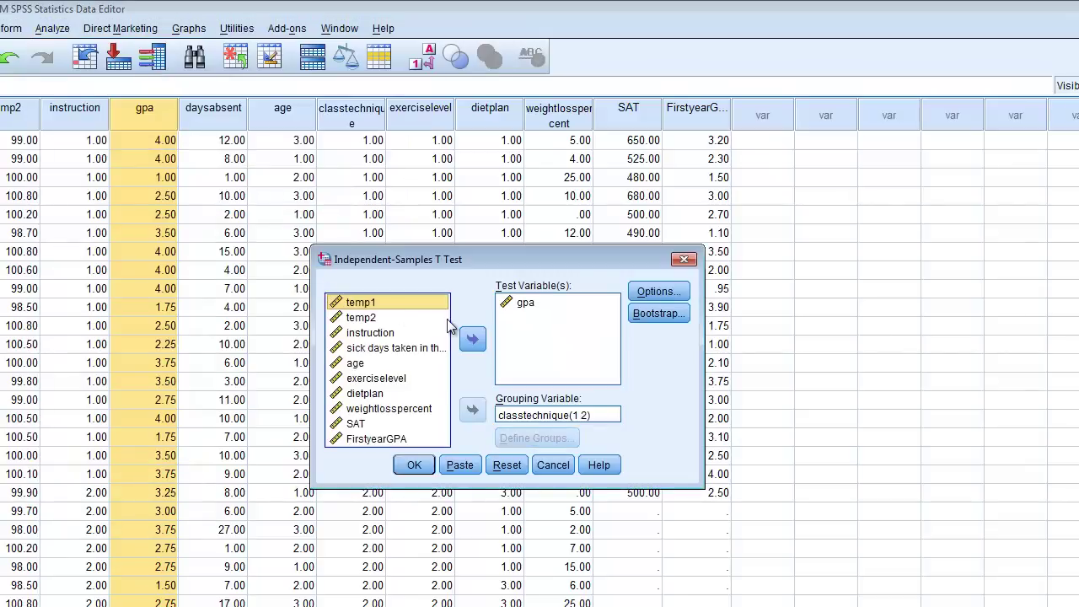
pyautogui.click(544, 300)
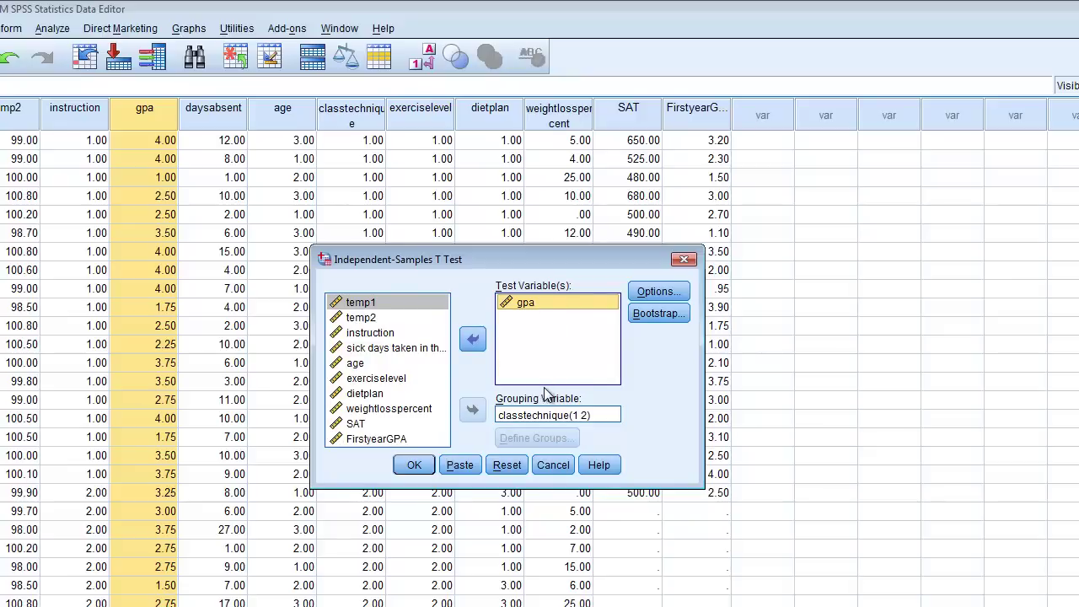
pyautogui.click(542, 416)
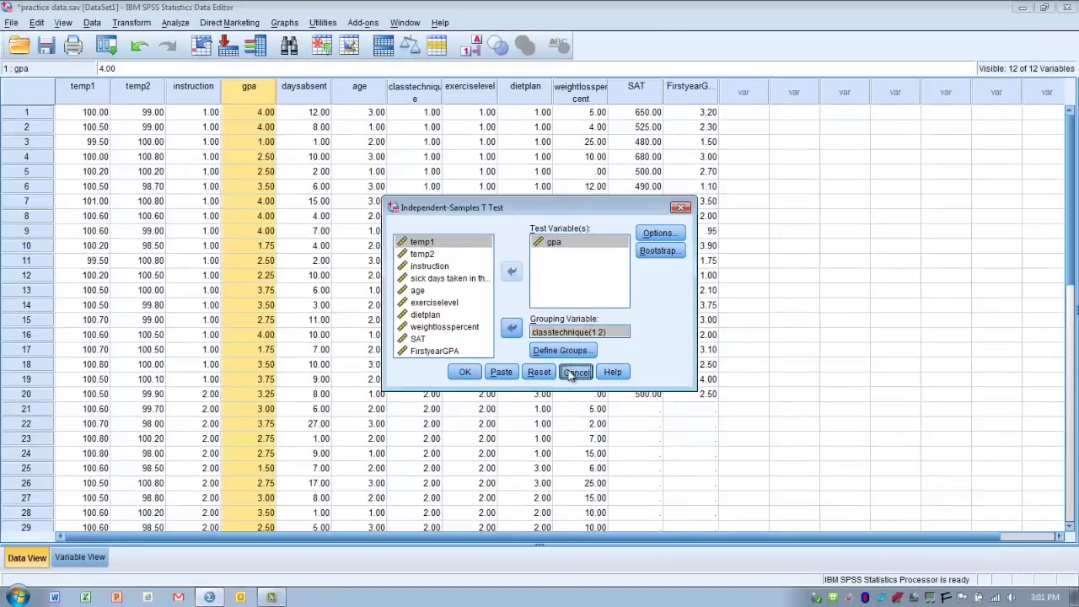
pyautogui.click(553, 464)
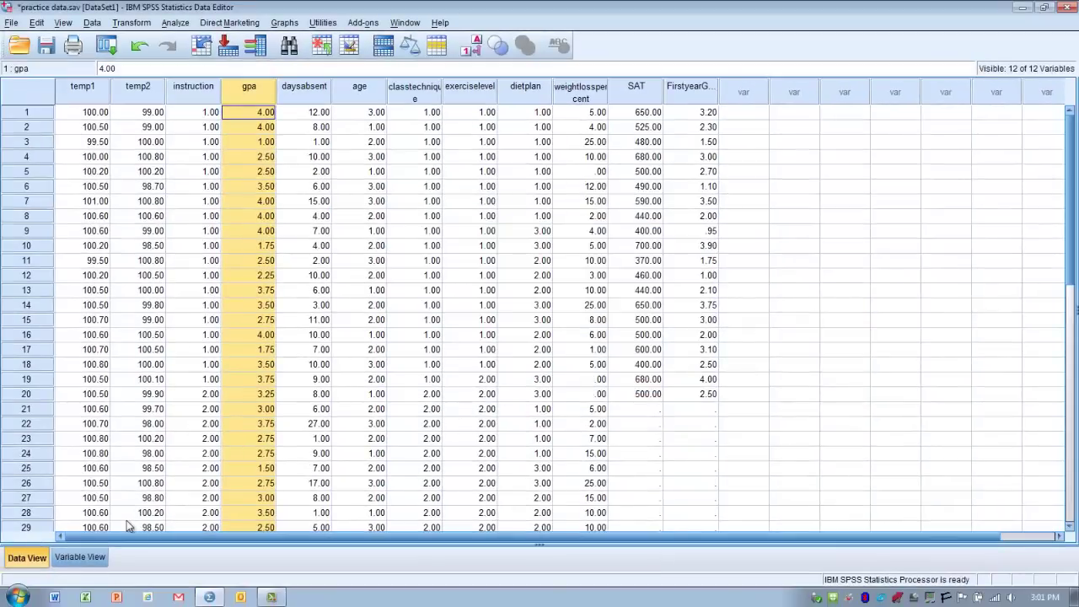
# - Review the value labels defined for the classtechnique variable and return to the data
pyautogui.click(84, 557)
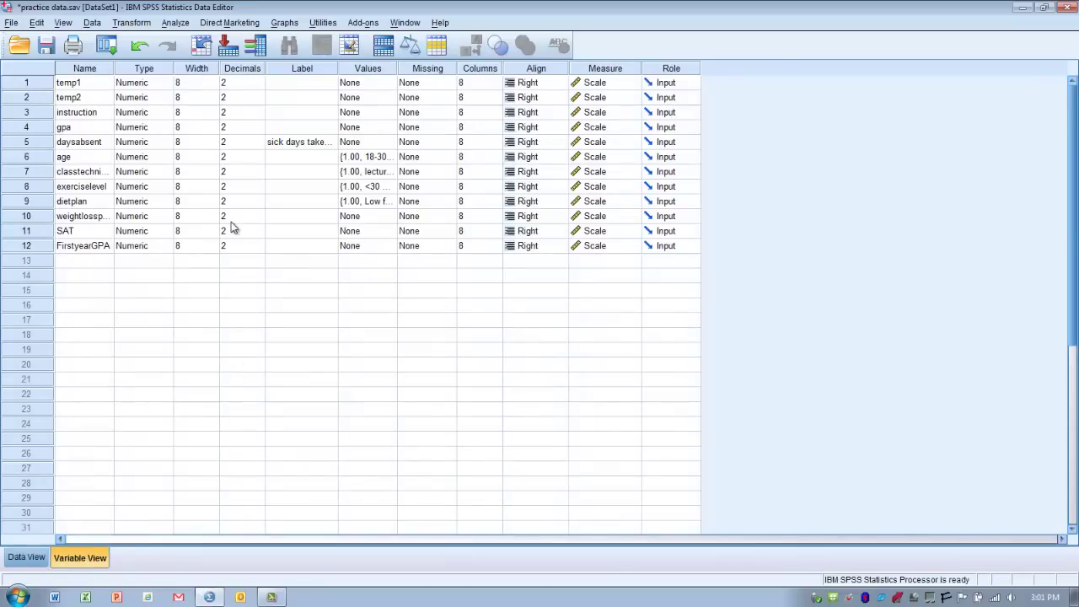
pyautogui.click(91, 173)
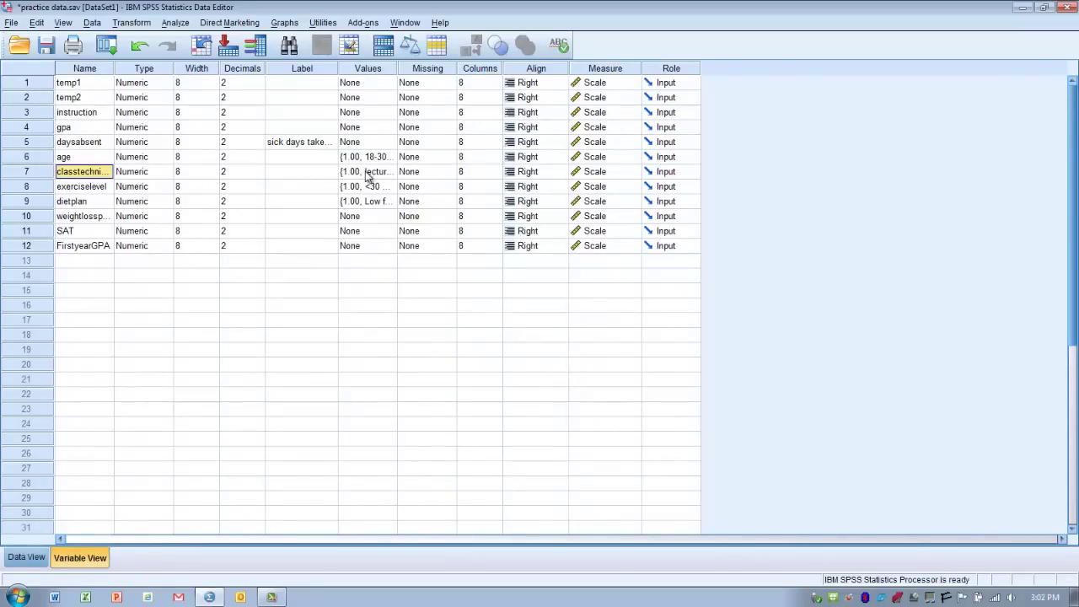
pyautogui.click(390, 173)
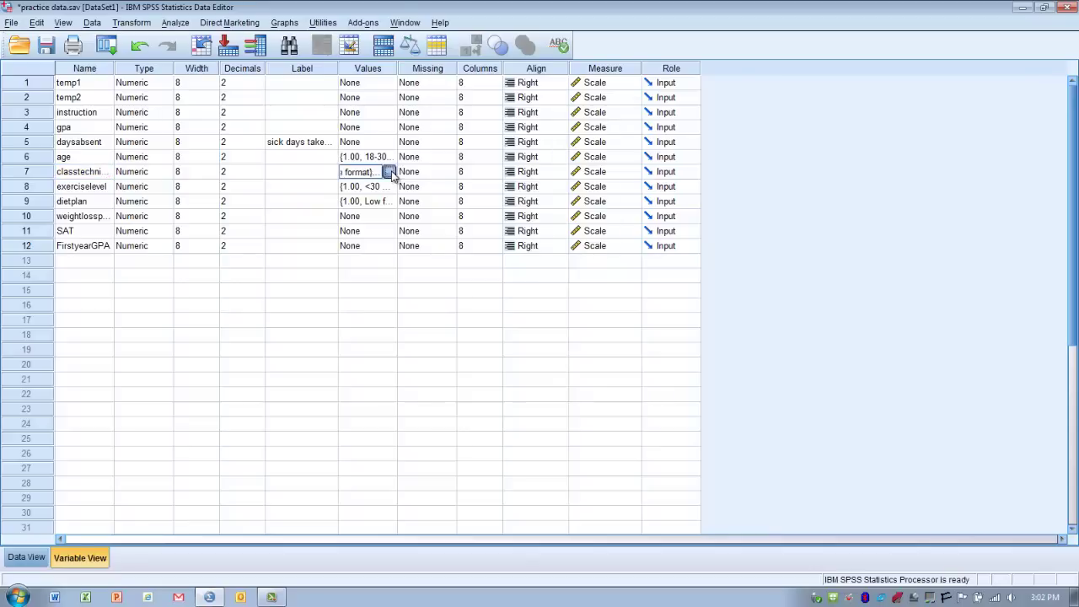
pyautogui.click(388, 173)
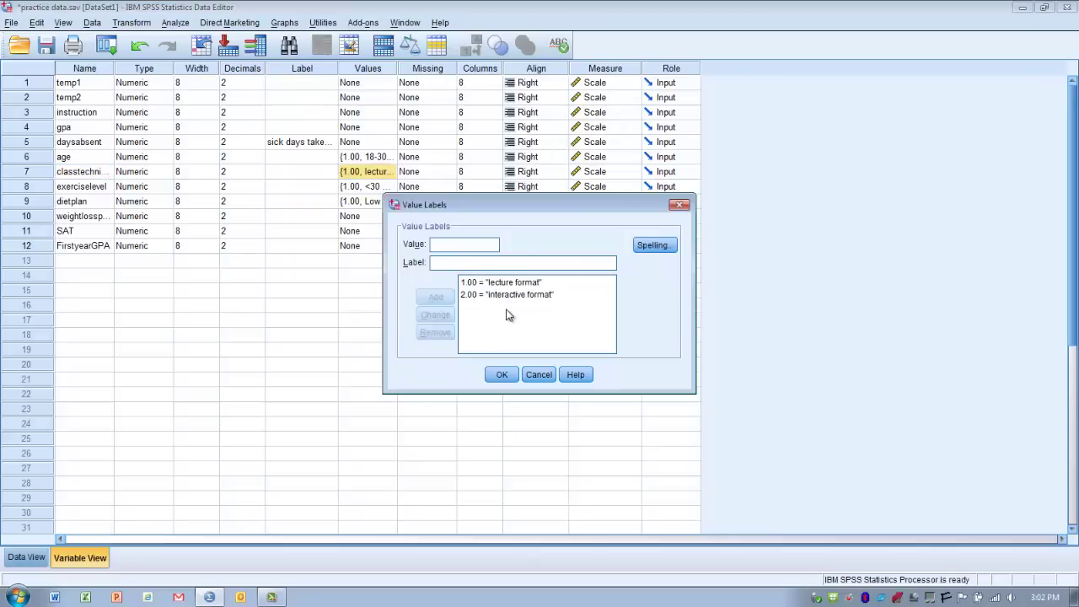
pyautogui.click(469, 285)
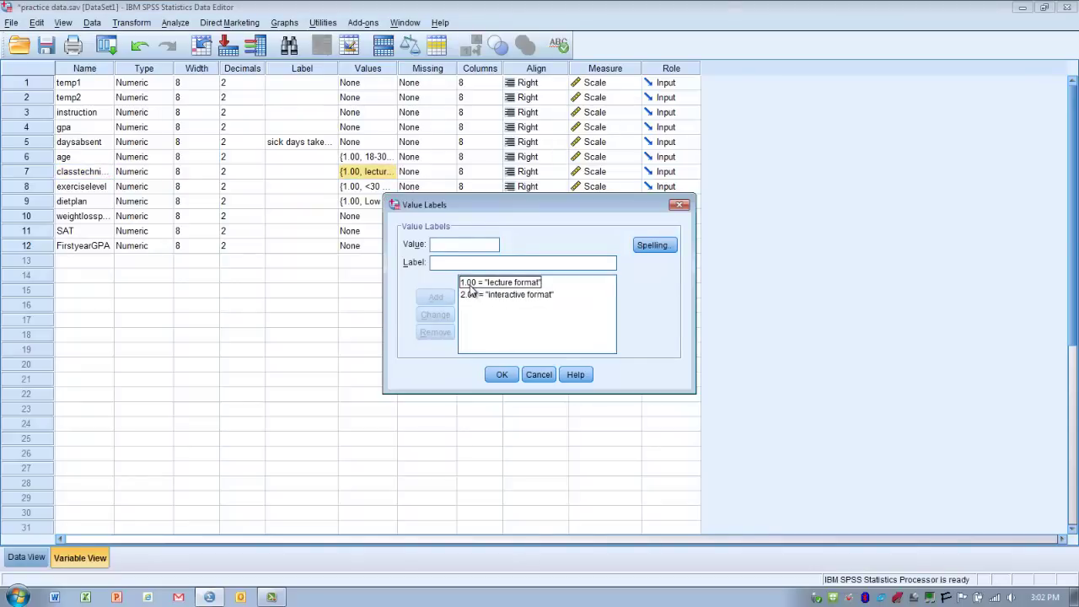
pyautogui.click(496, 285)
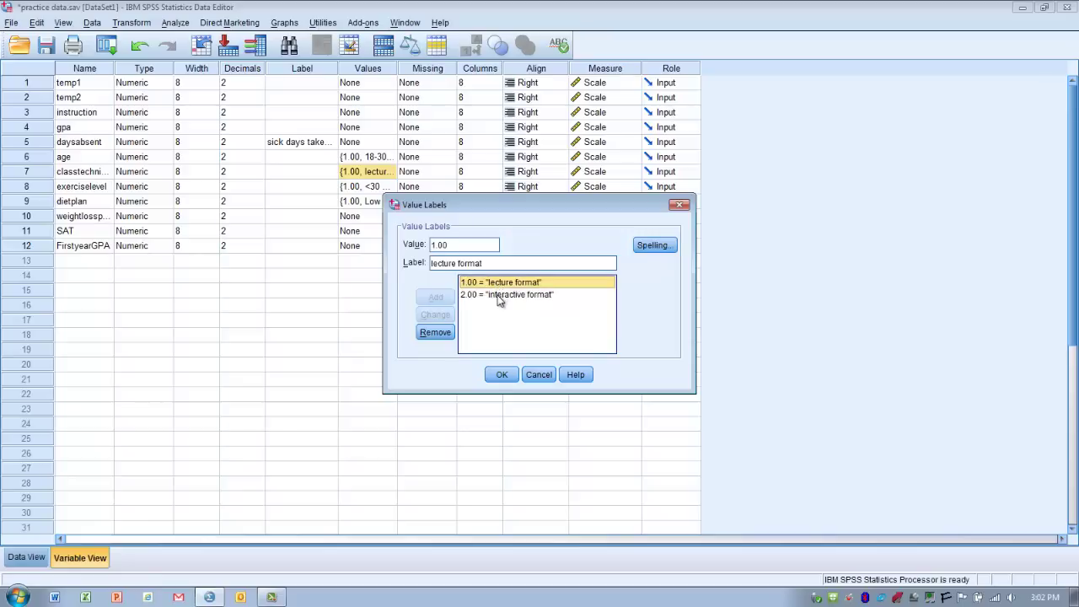
pyautogui.click(499, 295)
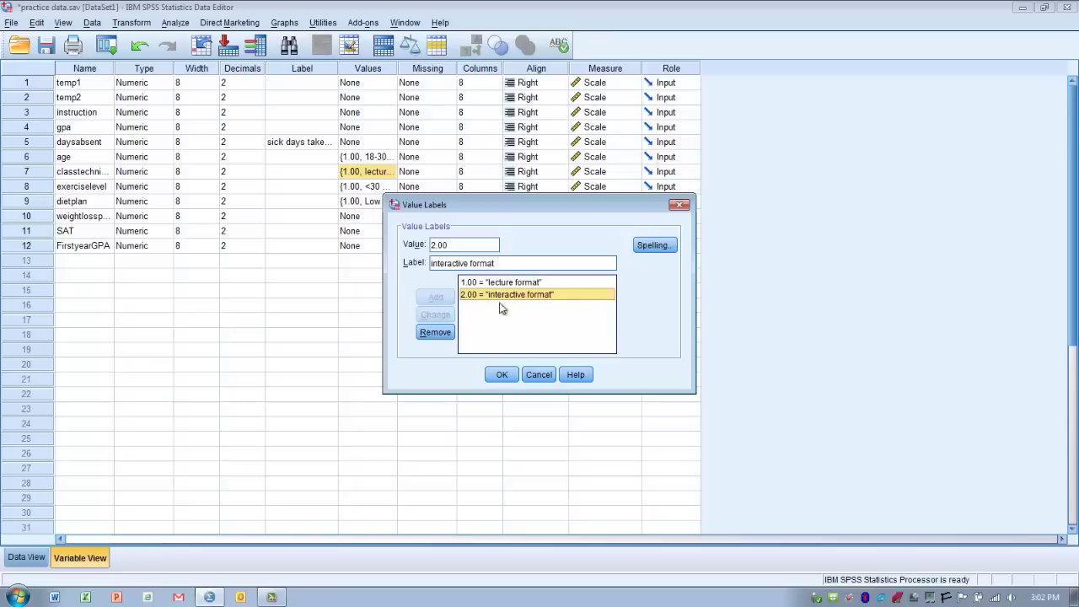
pyautogui.click(501, 376)
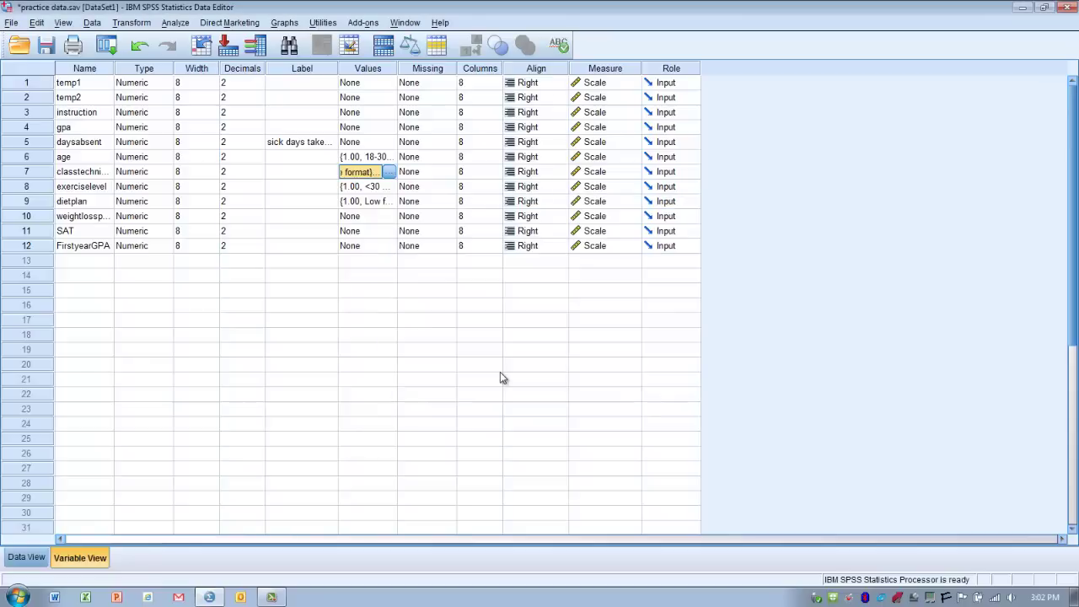
pyautogui.click(29, 557)
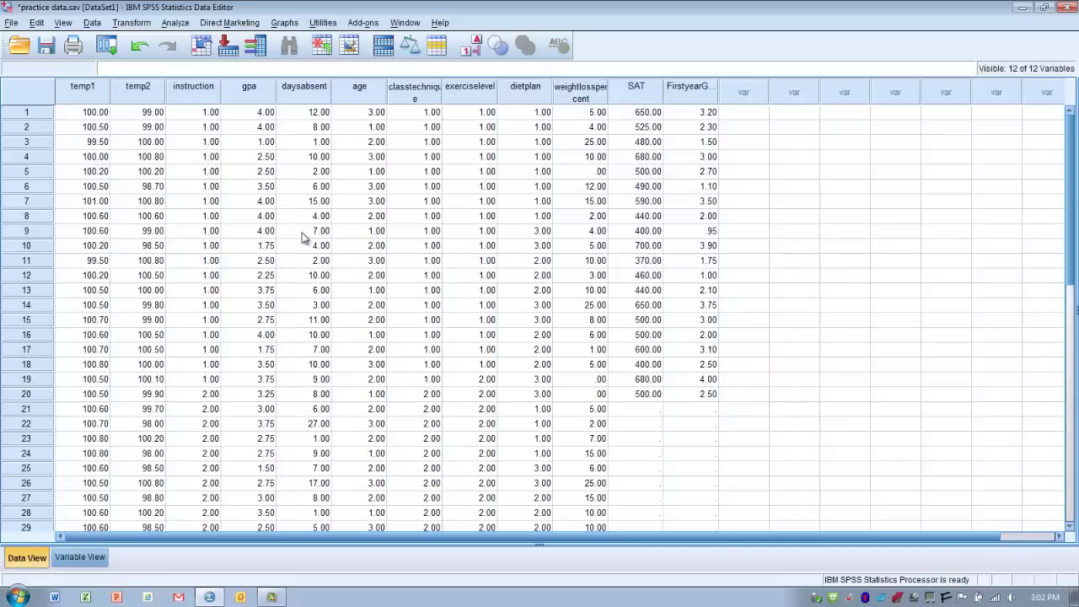
# - Set up an independent-samples t test of gpa grouped by classtechnique, using specified group values 1 and 2
pyautogui.click(179, 25)
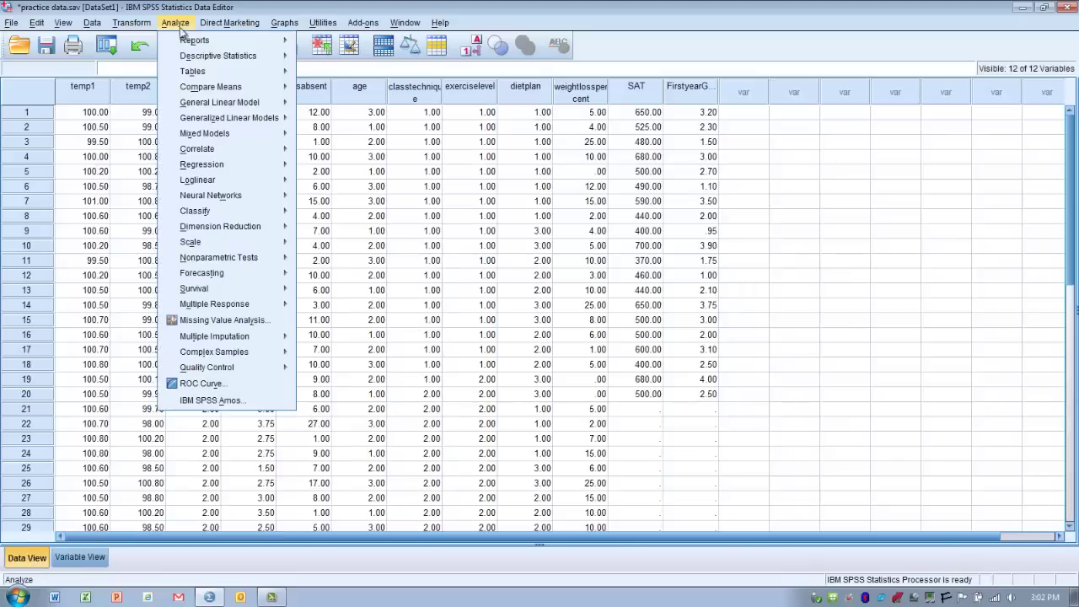
pyautogui.moveTo(194, 89)
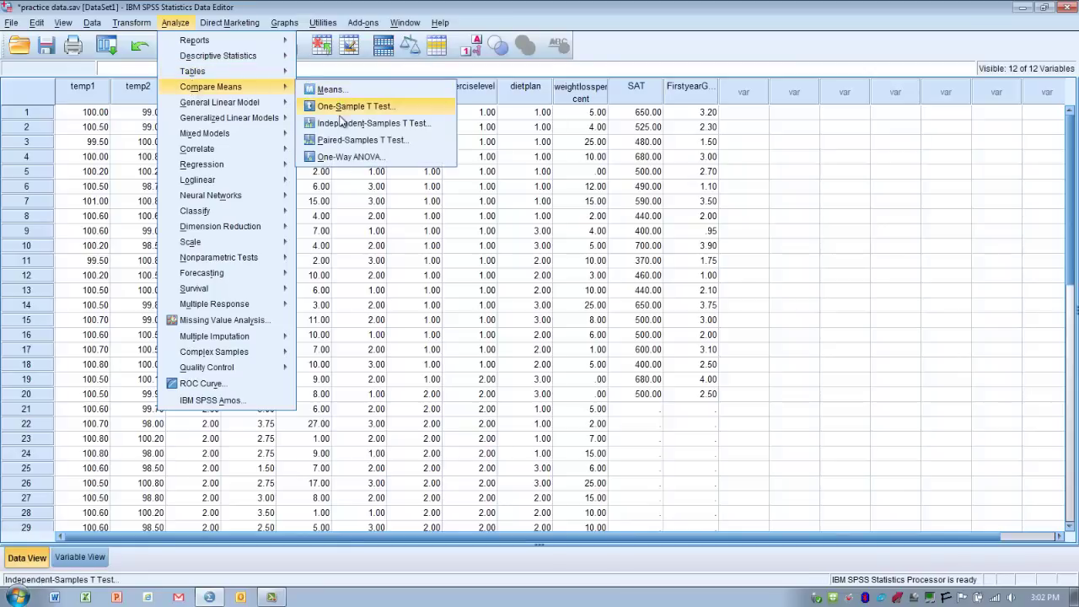
pyautogui.click(342, 126)
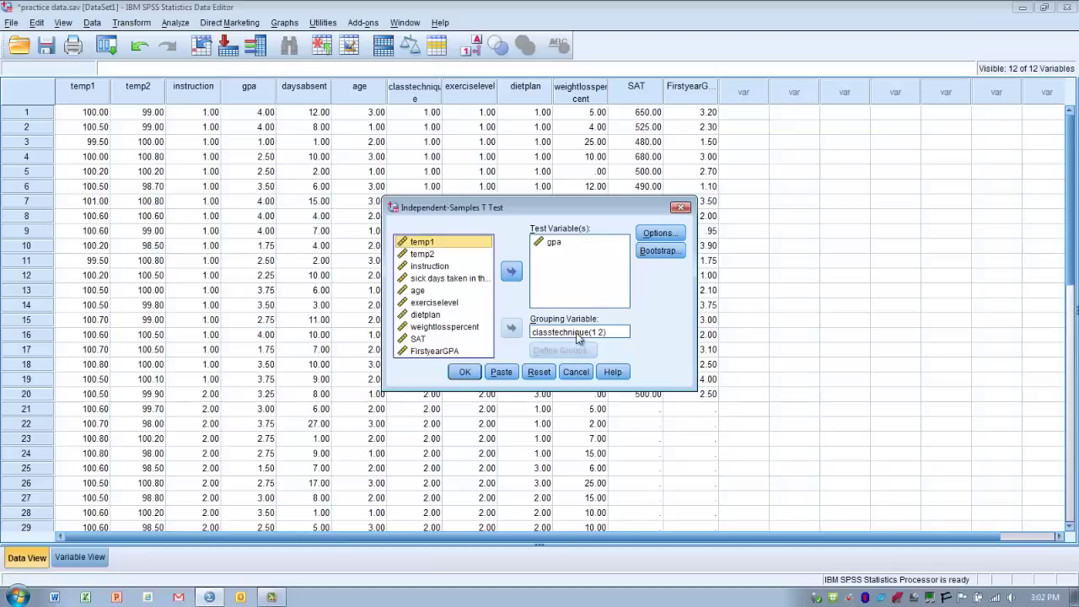
pyautogui.click(578, 334)
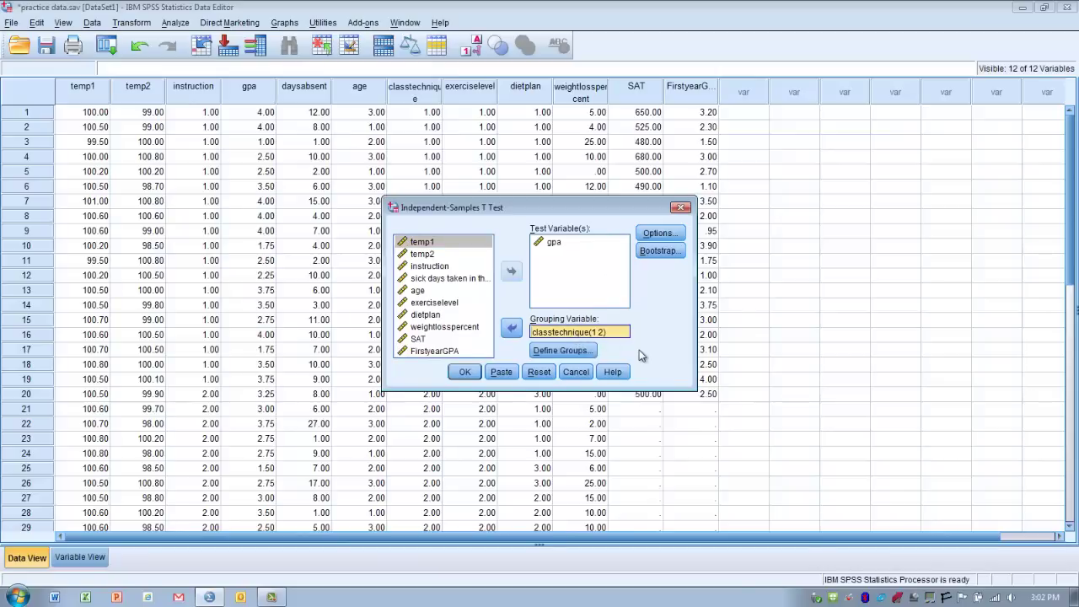
pyautogui.click(588, 351)
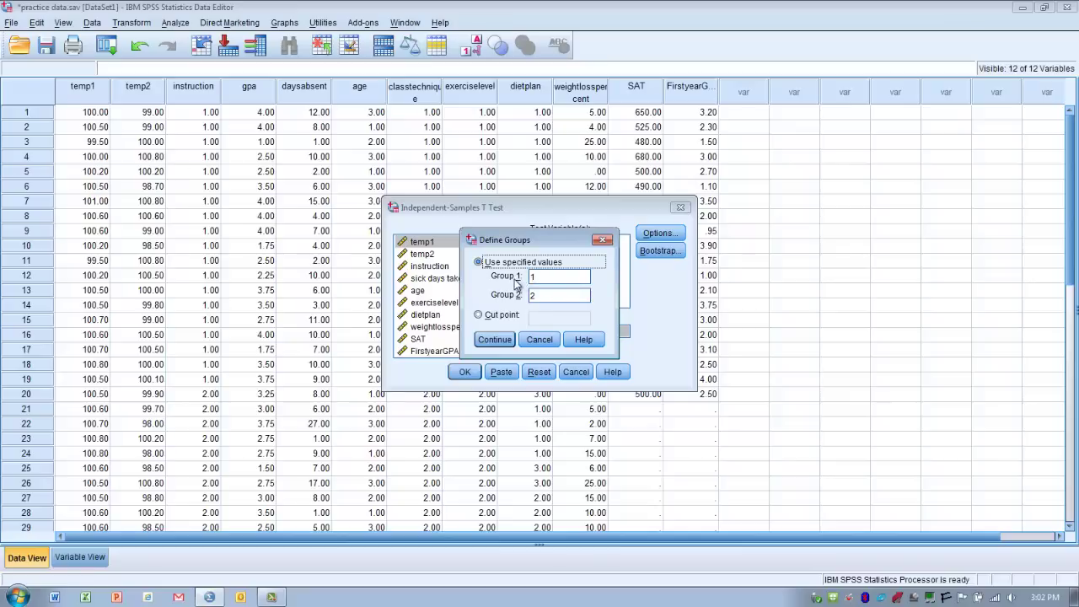
pyautogui.click(542, 293)
pyautogui.doubleClick(542, 294)
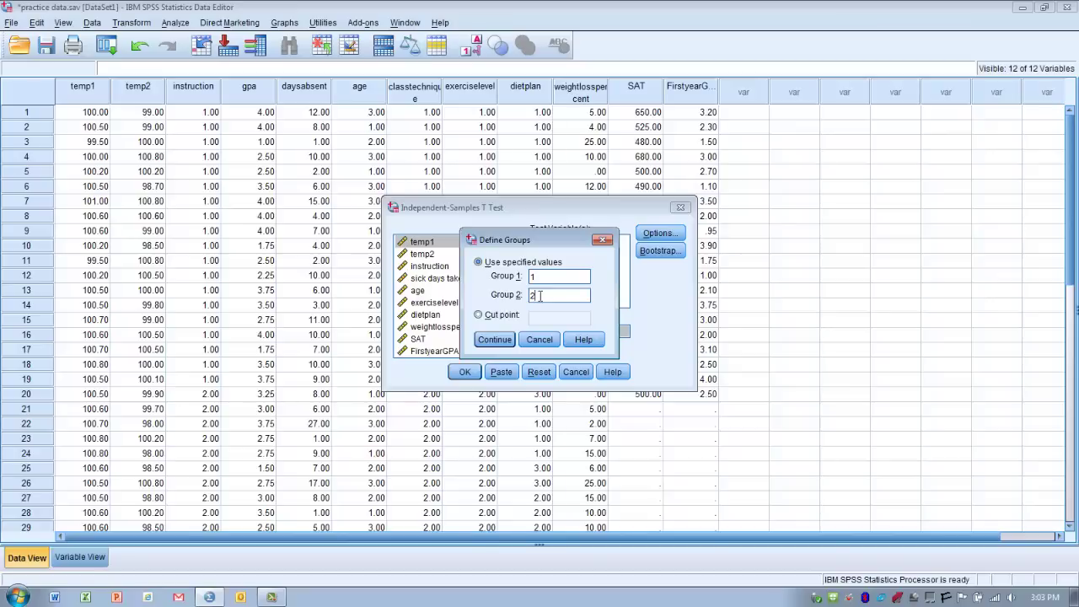
# - Try defining the groups by a cut point of 45, then switch back to specified values
pyautogui.click(479, 316)
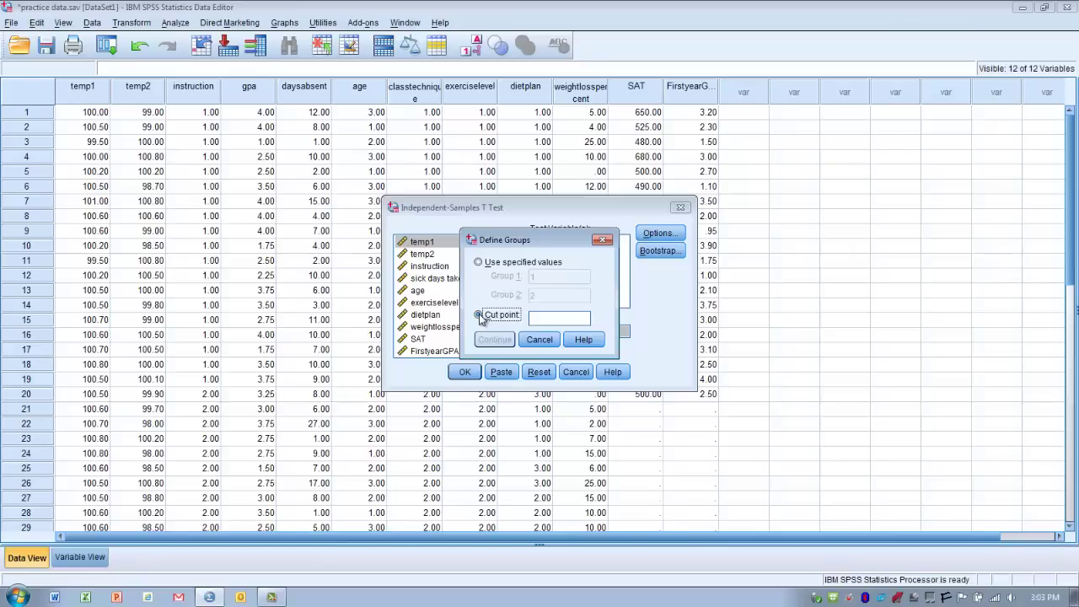
pyautogui.click(536, 317)
pyautogui.write('45')
pyautogui.click(479, 262)
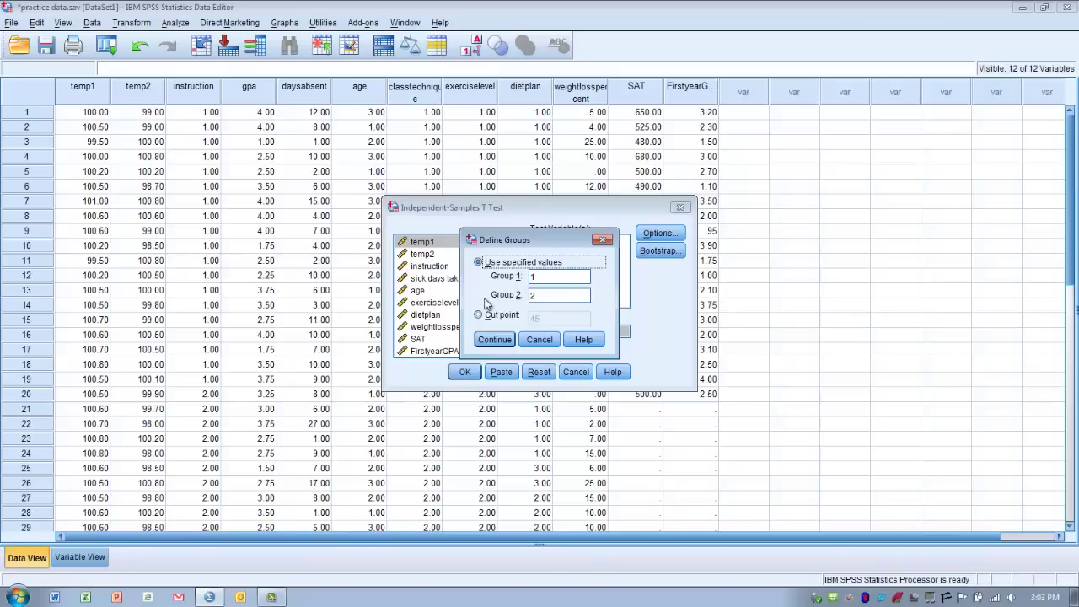
# - Accept the group definition and run the independent-samples t test of gpa by classtechnique
pyautogui.click(494, 340)
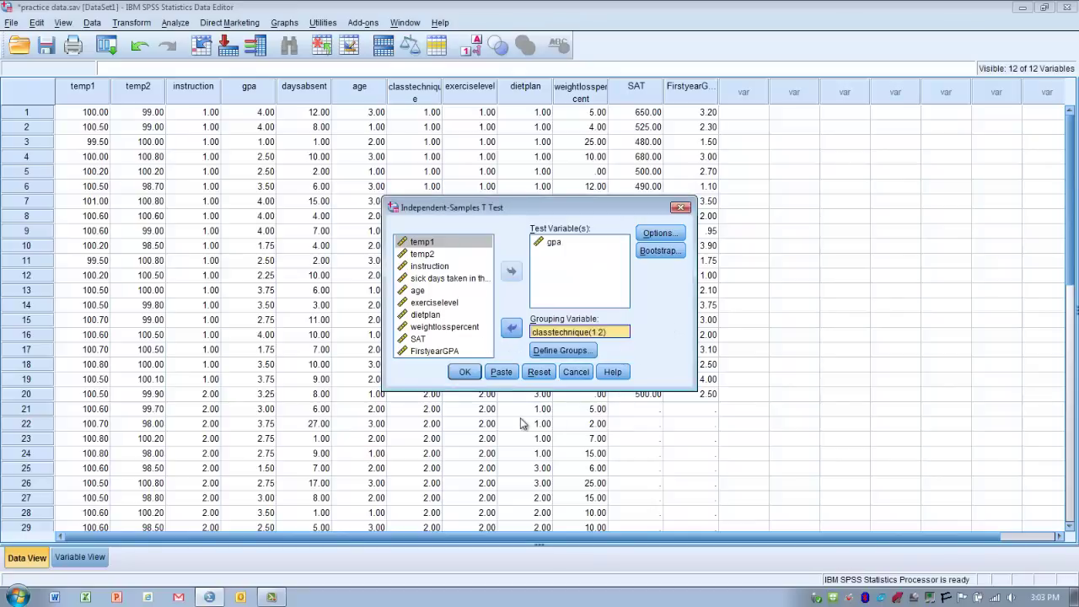
pyautogui.click(465, 372)
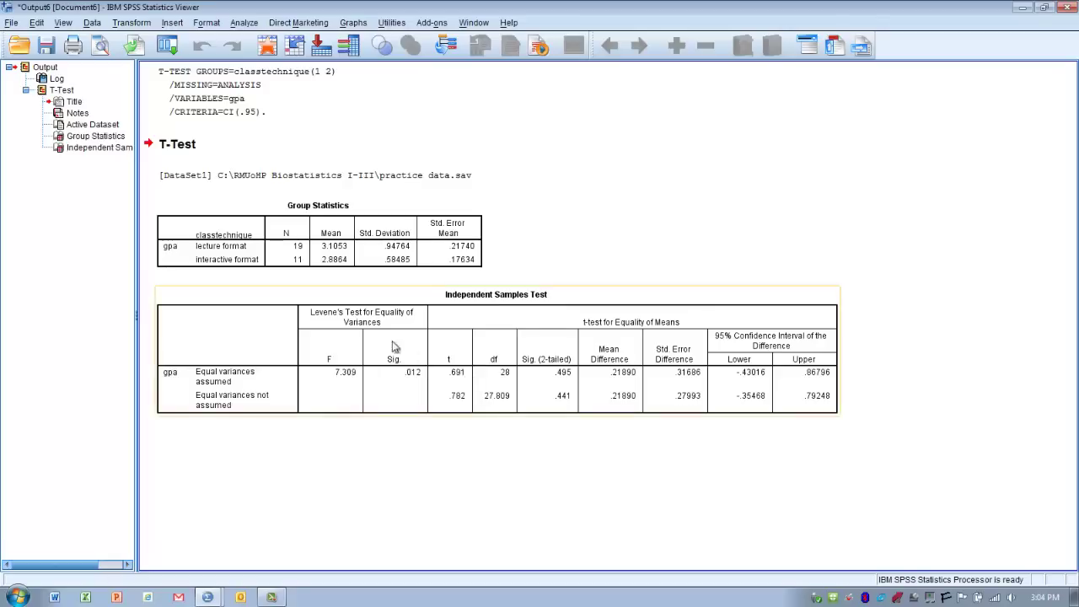
# - Examine the Group Statistics and Independent Samples Test tables, comparing the equal and unequal variance rows
pyautogui.click(242, 254)
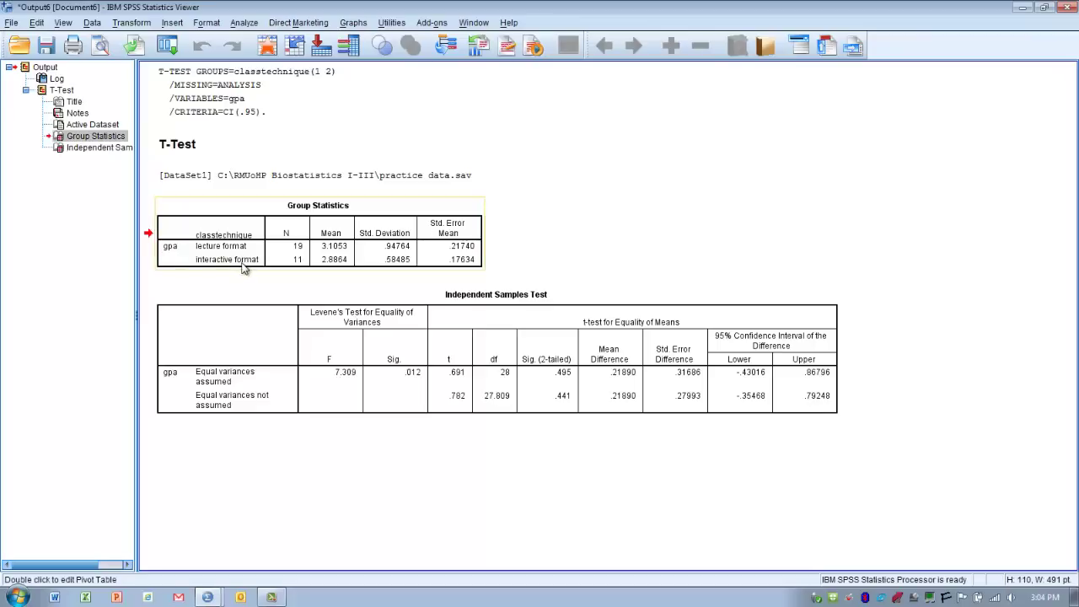
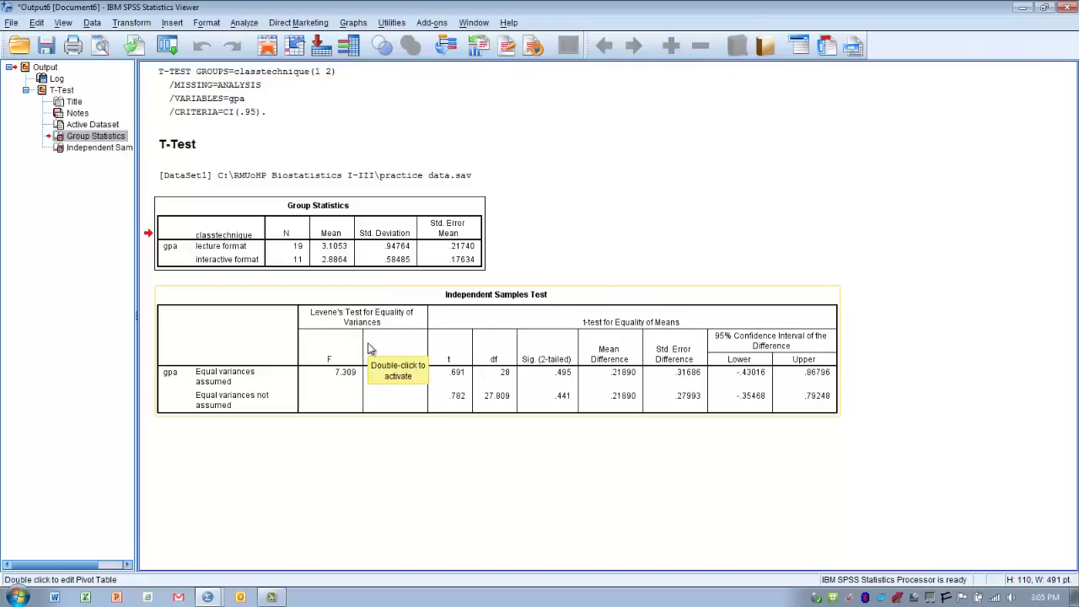
pyautogui.click(365, 473)
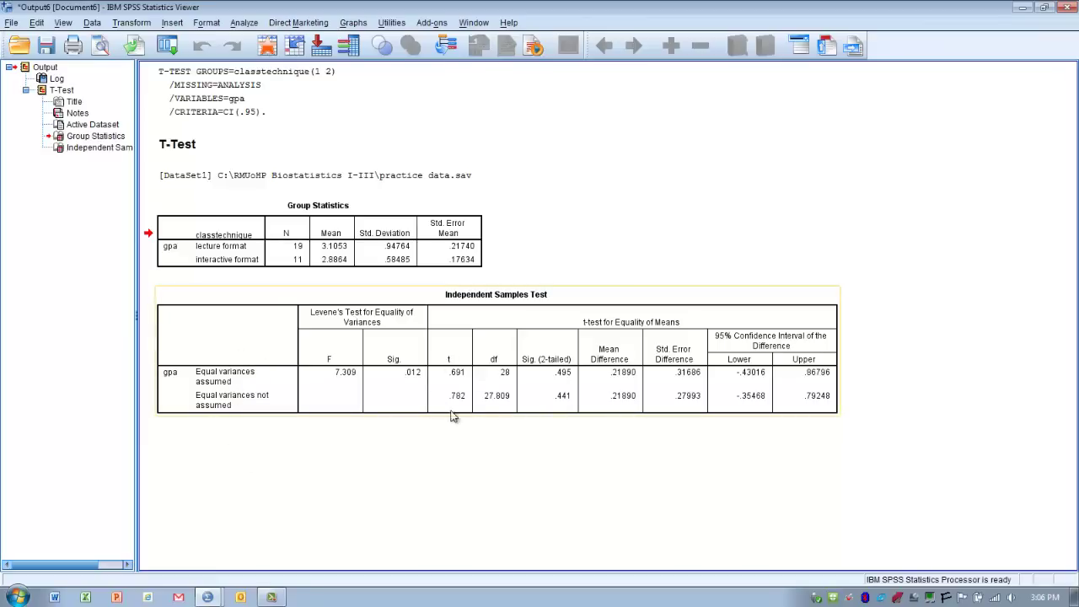
pyautogui.click(238, 420)
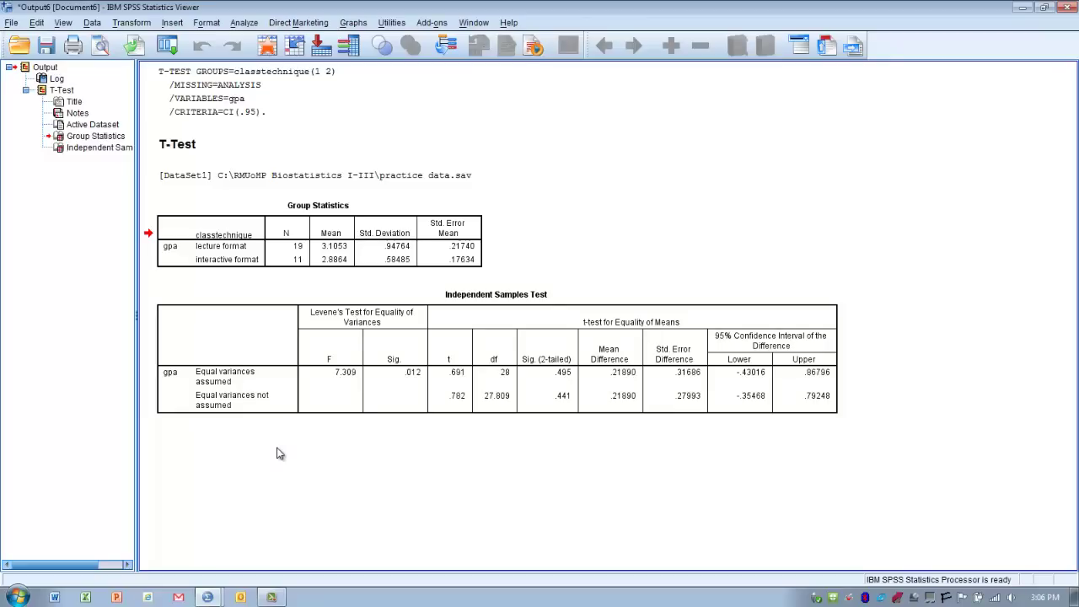
pyautogui.click(400, 416)
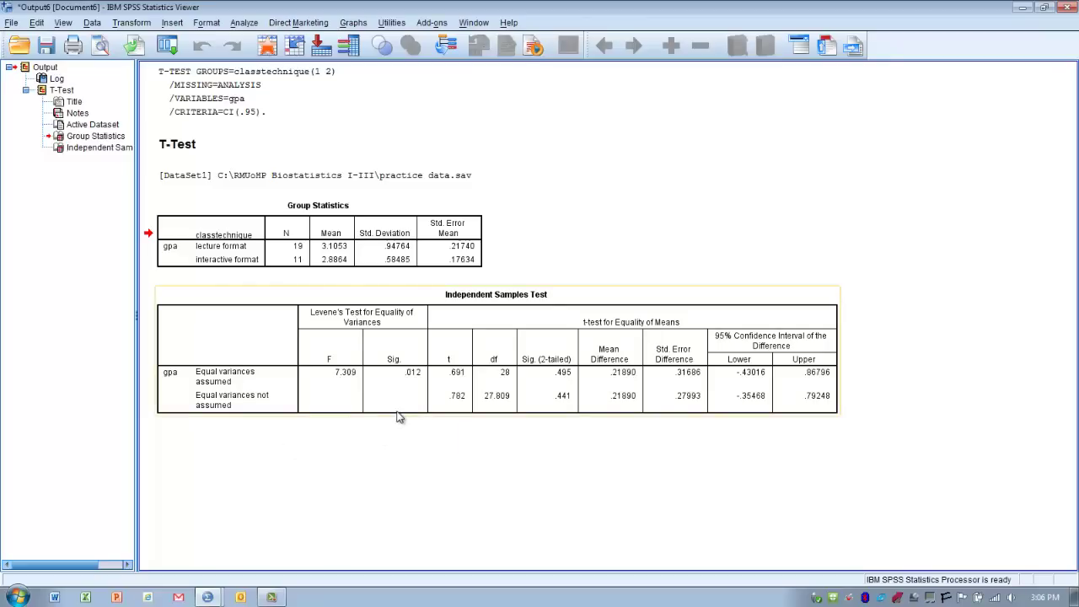
pyautogui.click(290, 427)
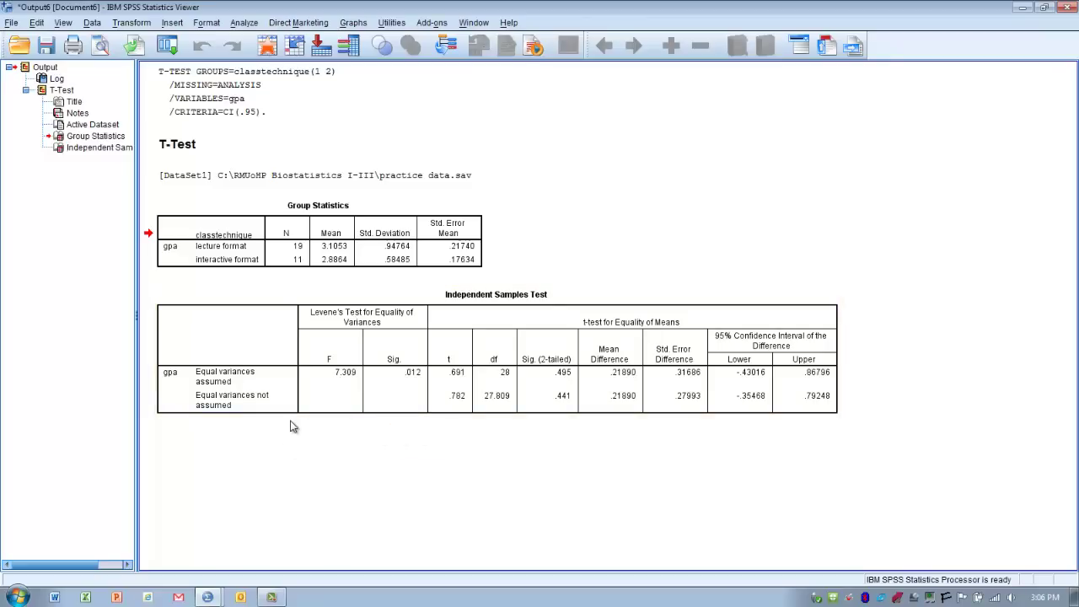
pyautogui.click(242, 411)
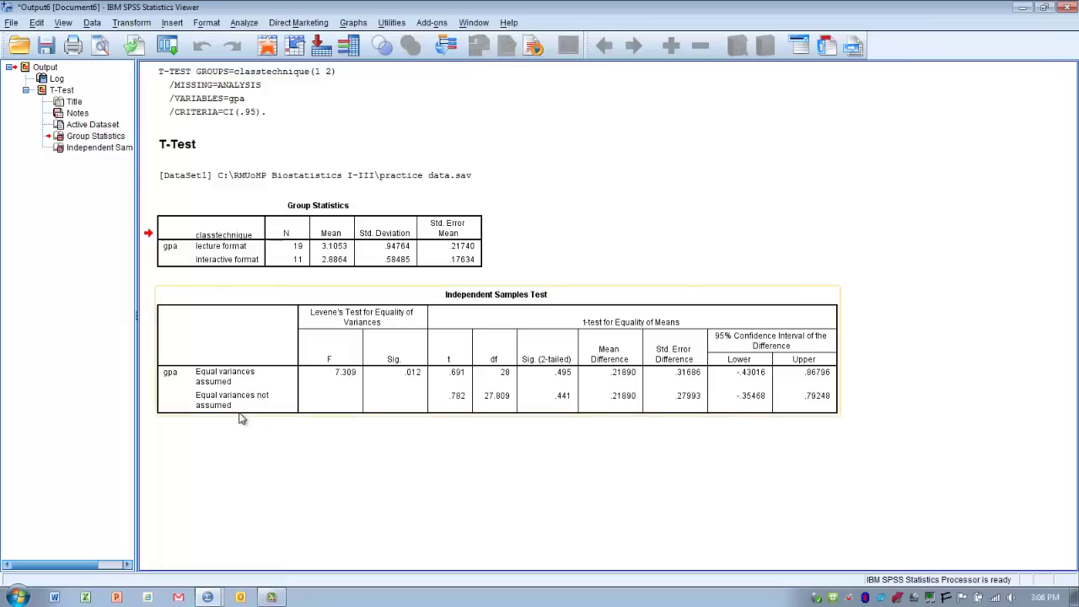
pyautogui.click(279, 423)
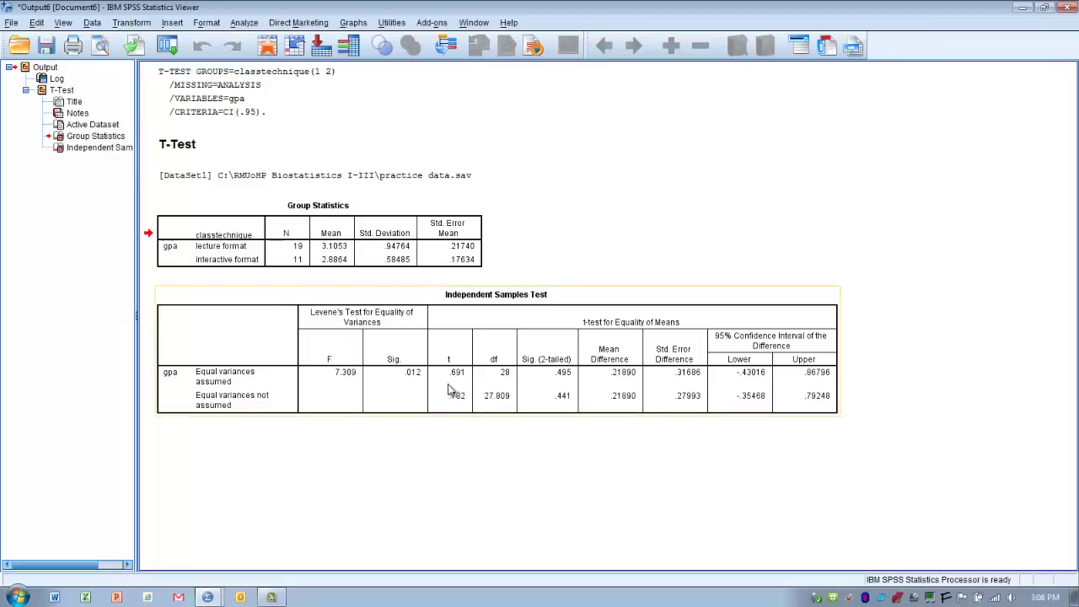